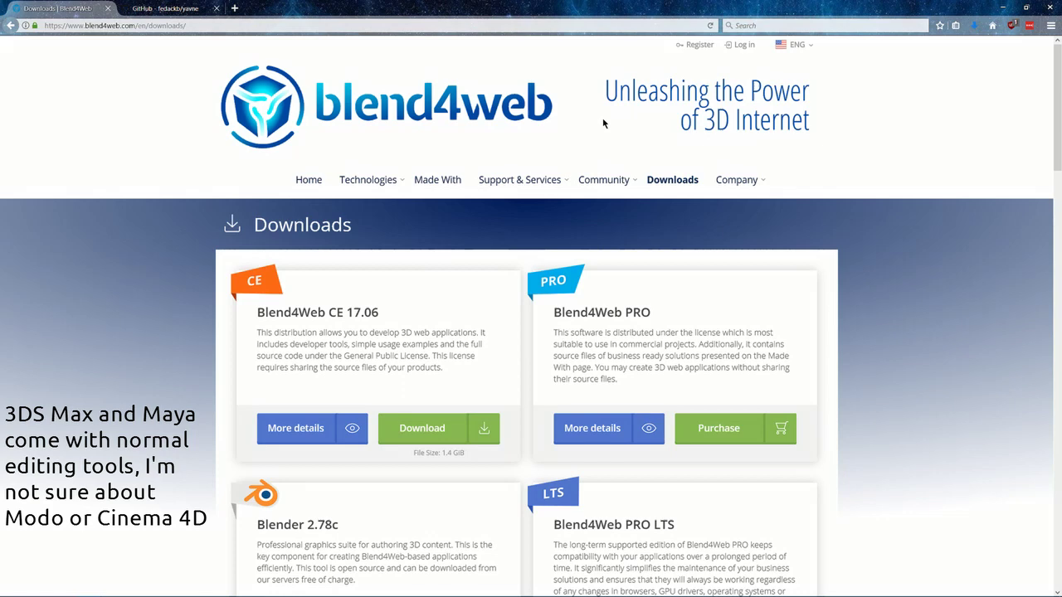
# Scroll to the Blend4Web Blender Add-on download, then switch to the YAVNE GitHub page
pyautogui.scroll(-6, 436, 250)
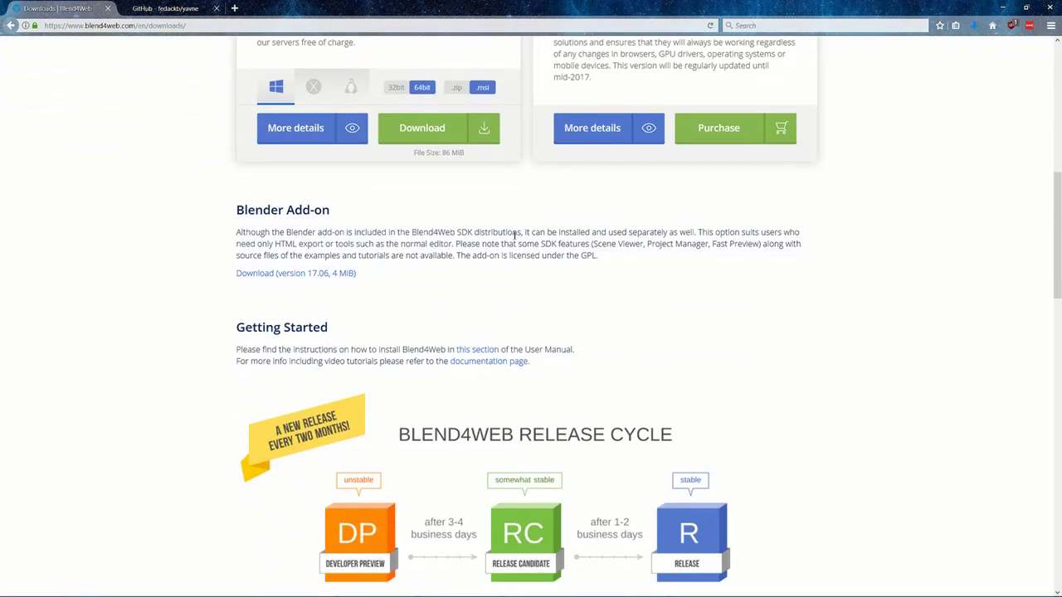
pyautogui.hotkey('ctrl', 'Tab')
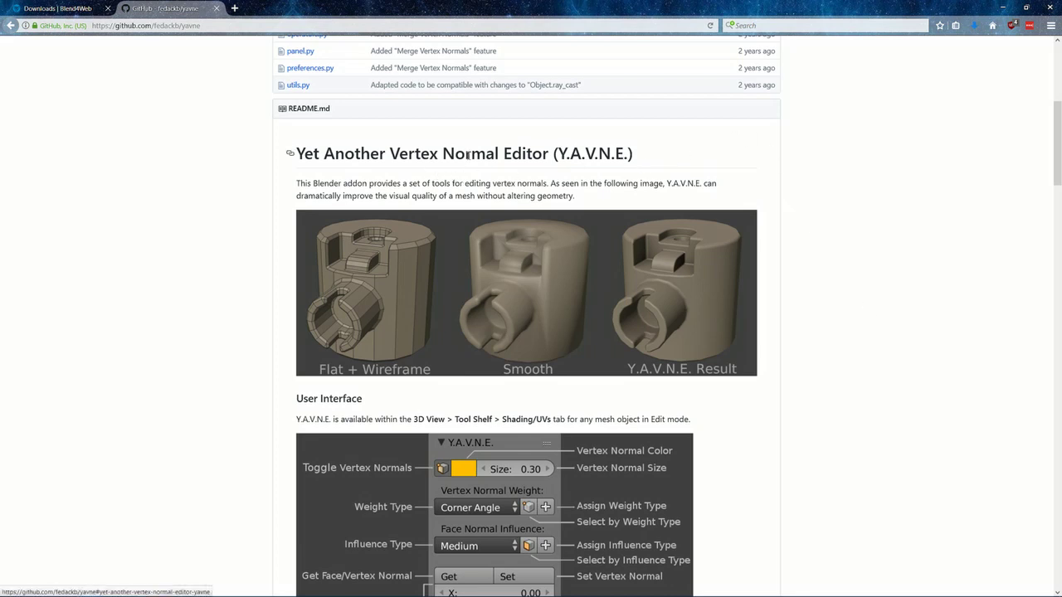
pyautogui.scroll(6, 823, 391)
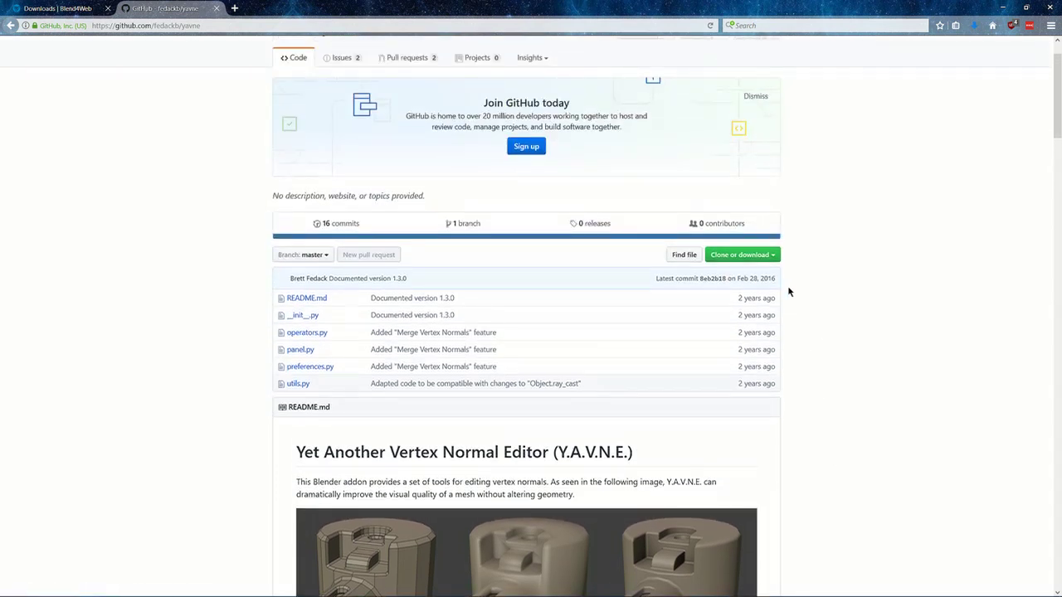
pyautogui.scroll(2, 497, 166)
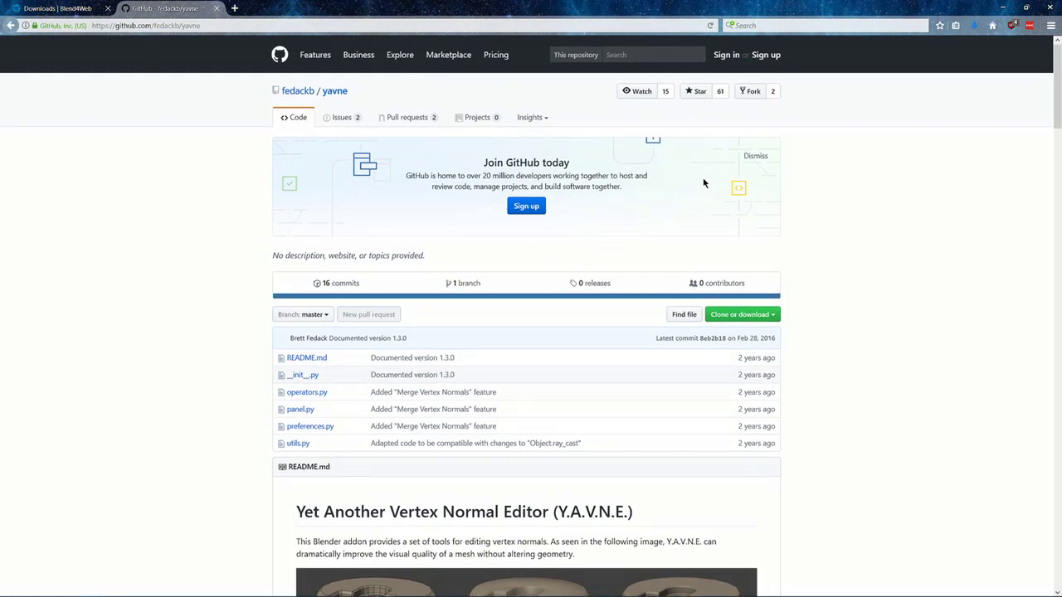
pyautogui.click(771, 317)
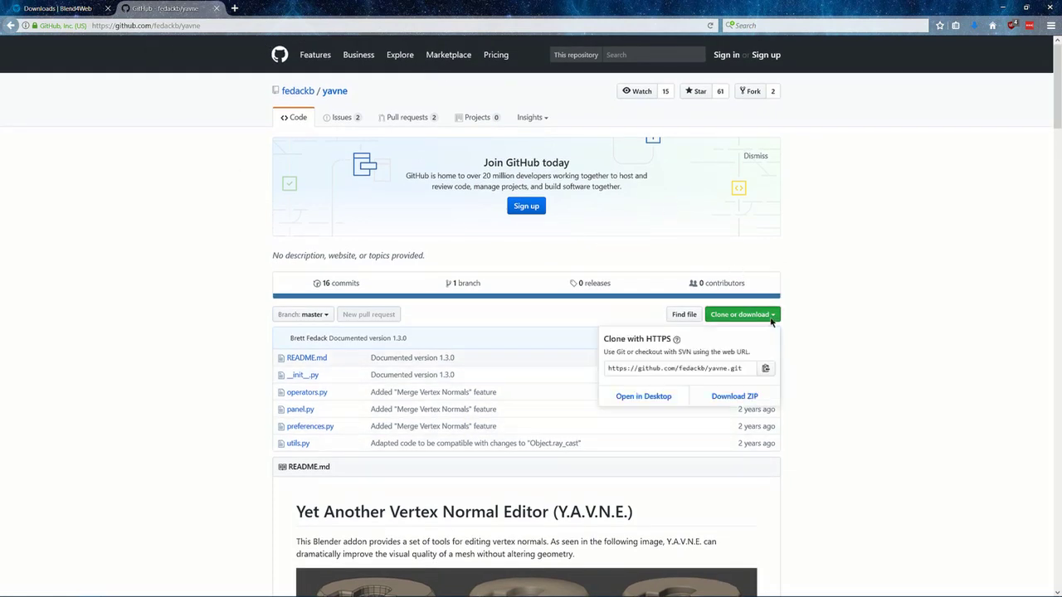
pyautogui.click(890, 295)
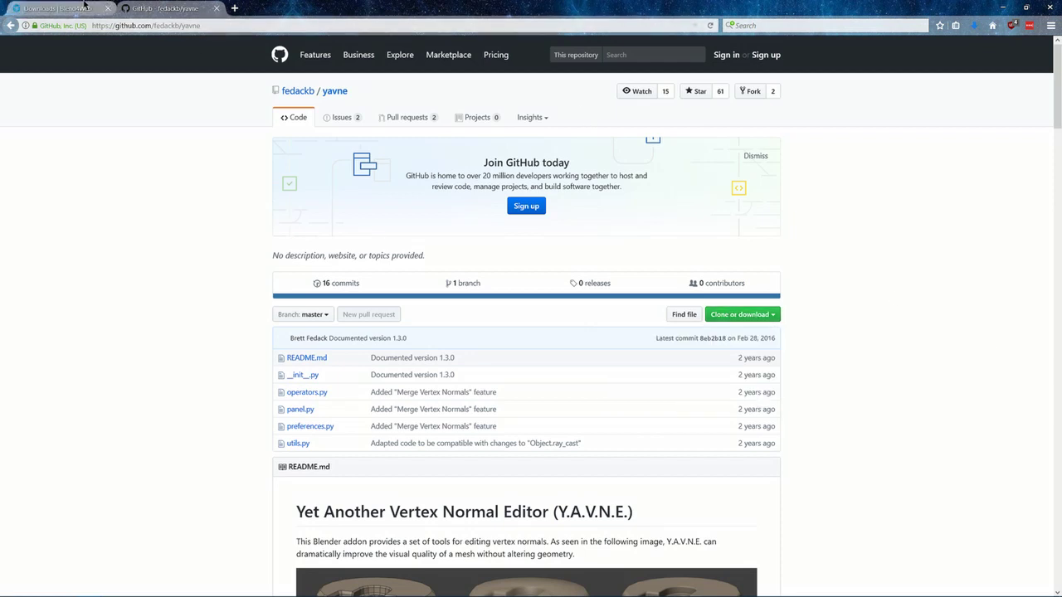
# Install the YAVNE add-on zip via Add-ons > Install from File, then close User Preferences
pyautogui.click(1002, 8)
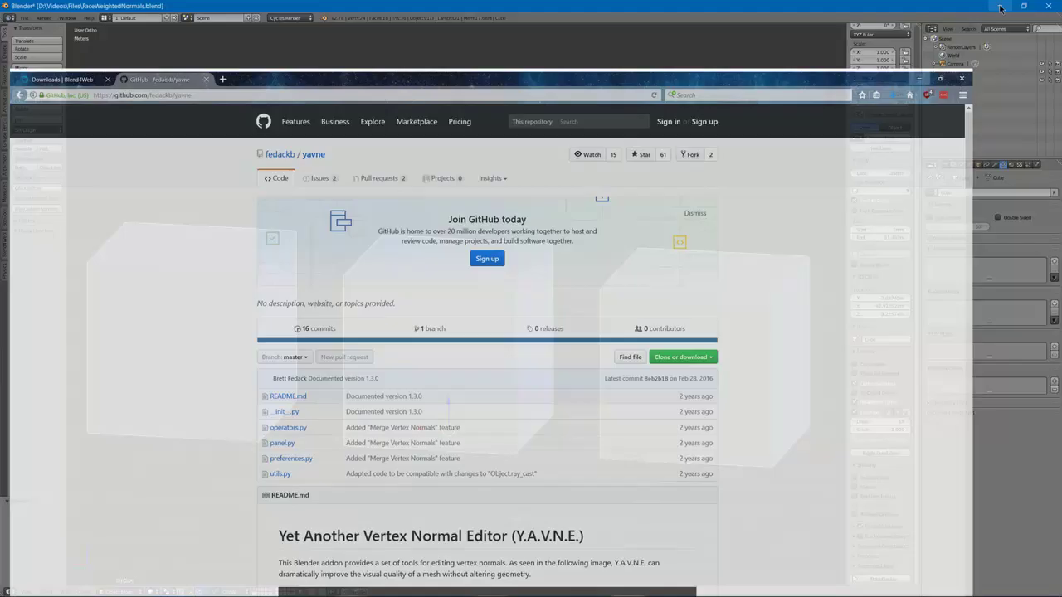
pyautogui.click(24, 18)
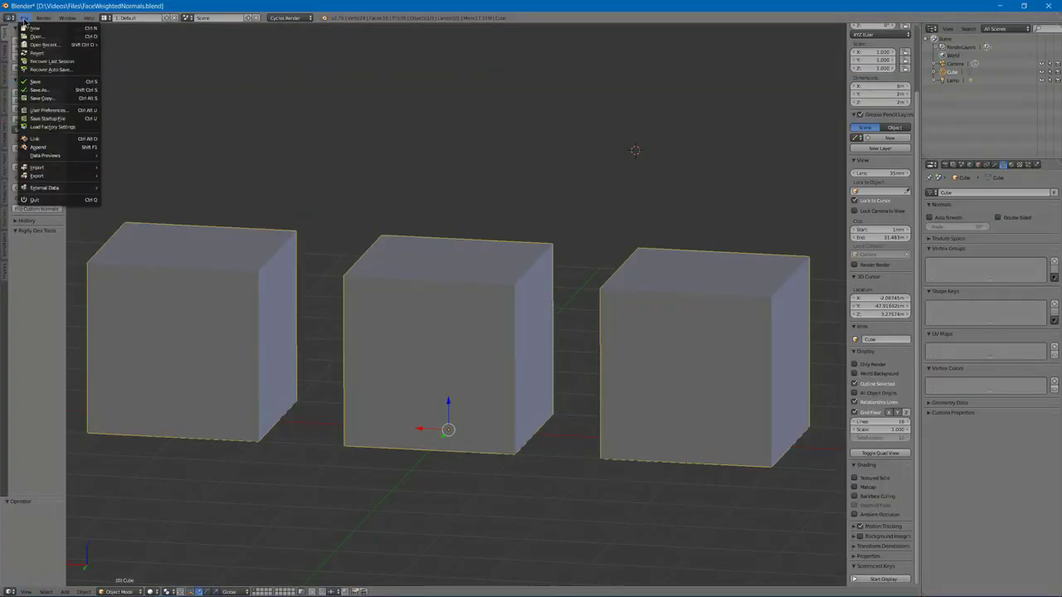
pyautogui.click(48, 110)
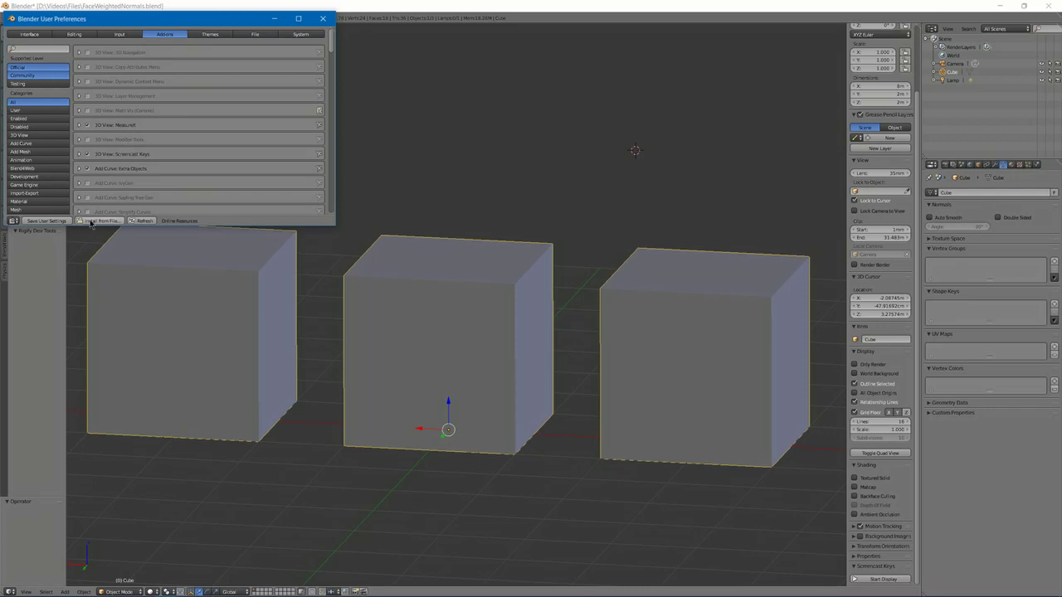
pyautogui.click(90, 221)
pyautogui.press('Escape')
pyautogui.click(322, 20)
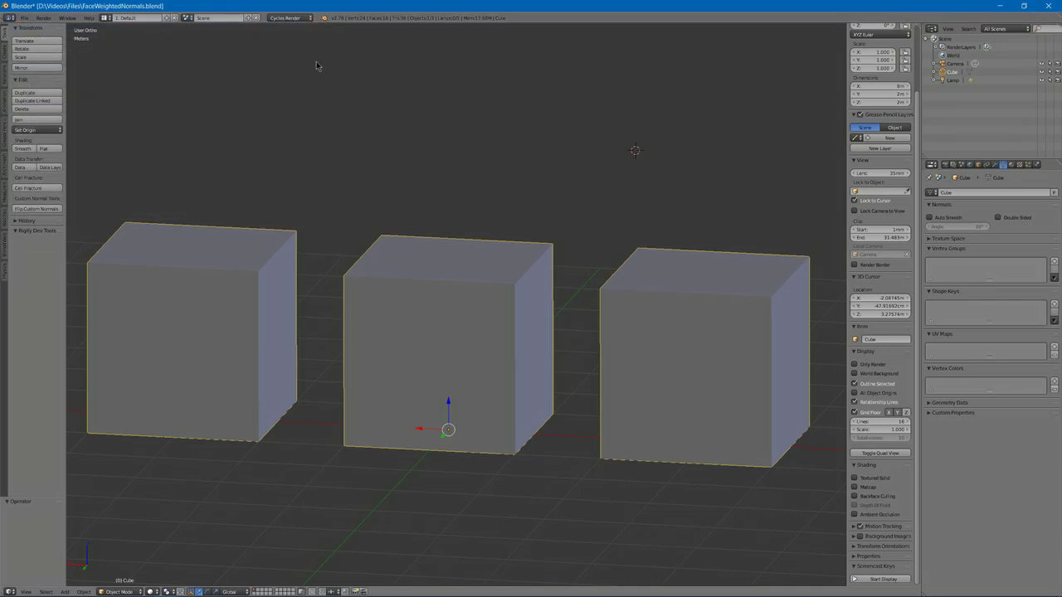
pyautogui.scroll(5, 521, 335)
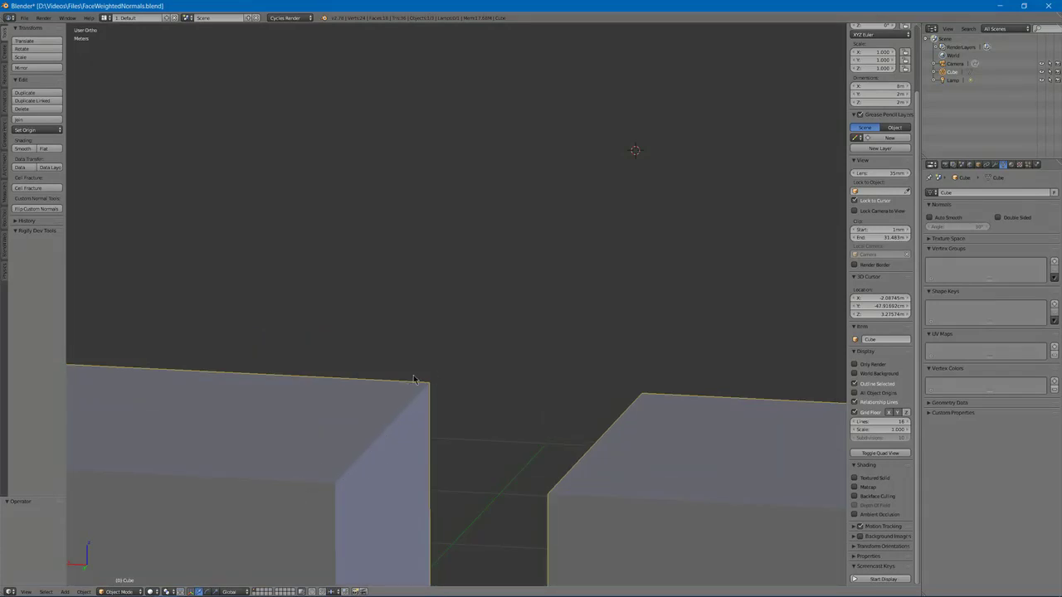
pyautogui.scroll(-6, 352, 472)
pyautogui.scroll(2, 515, 362)
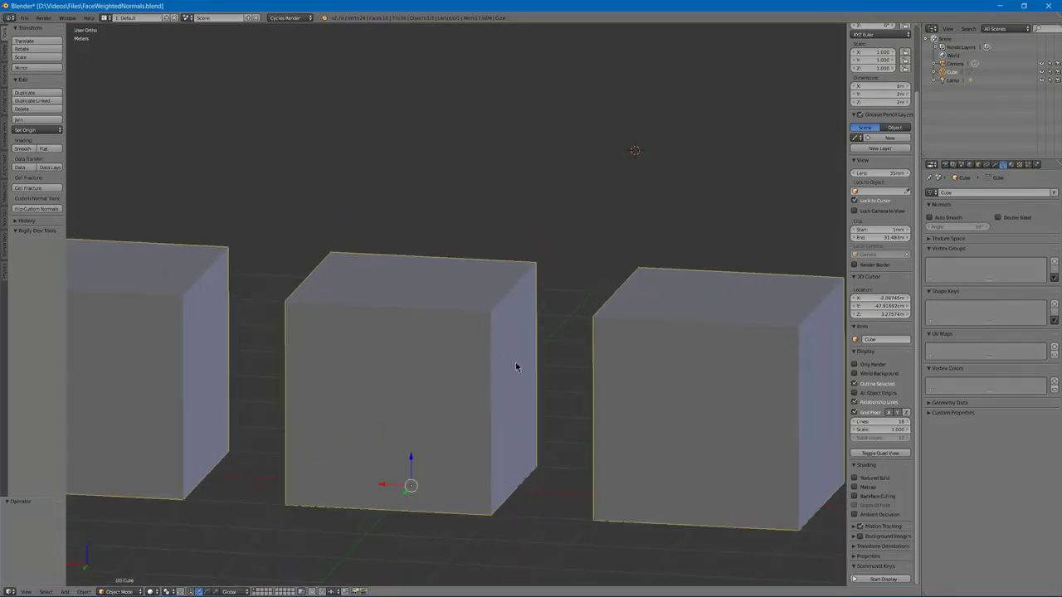
pyautogui.scroll(-1, 519, 362)
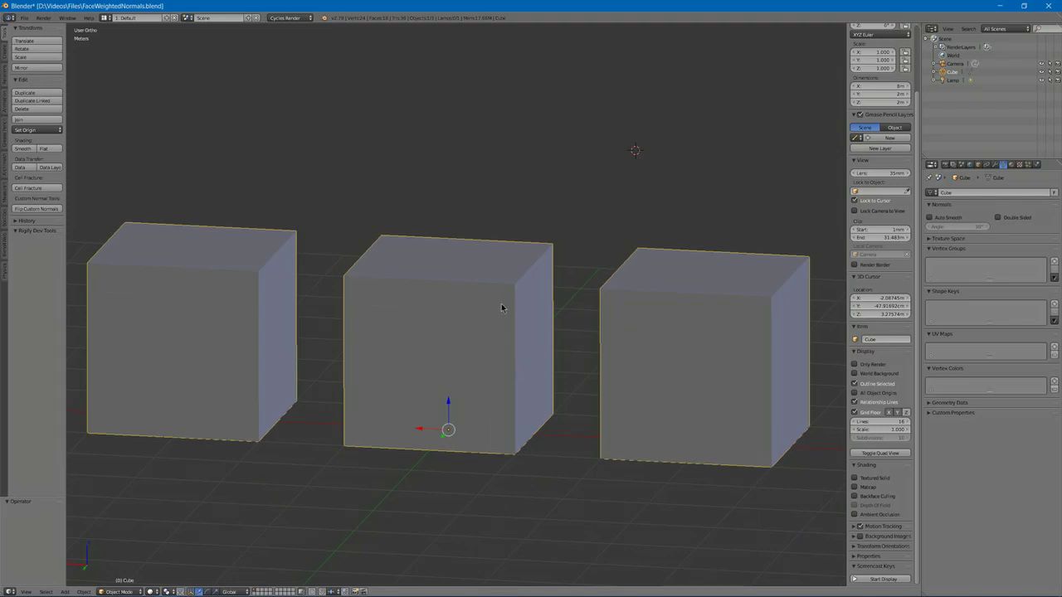
# Give the middle cube a narrow edge bevel in Edit Mode and set its faces to Smooth
pyautogui.press('Tab')
pyautogui.press('a')
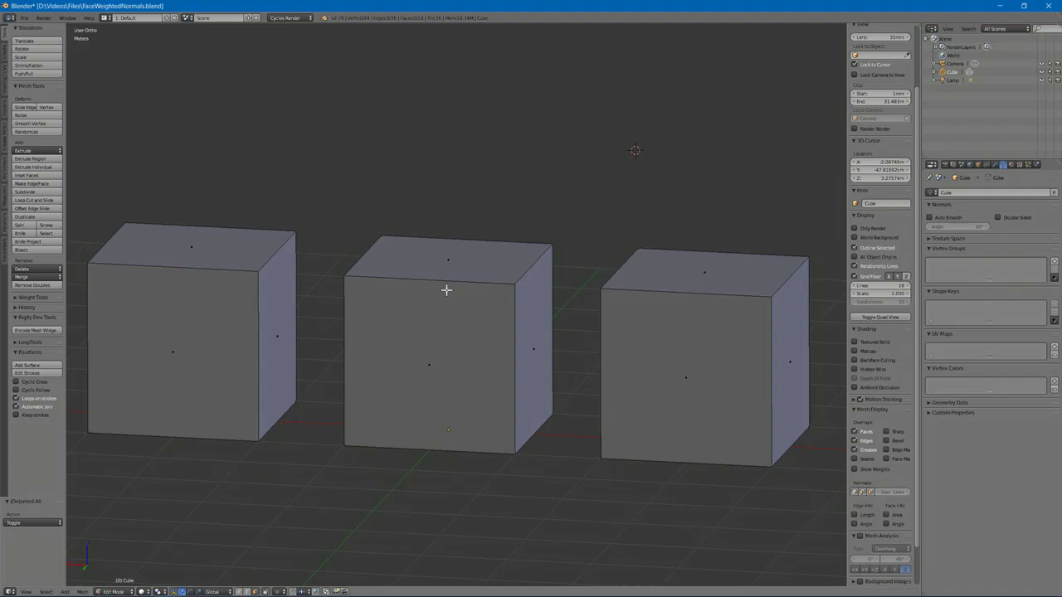
pyautogui.press('l')
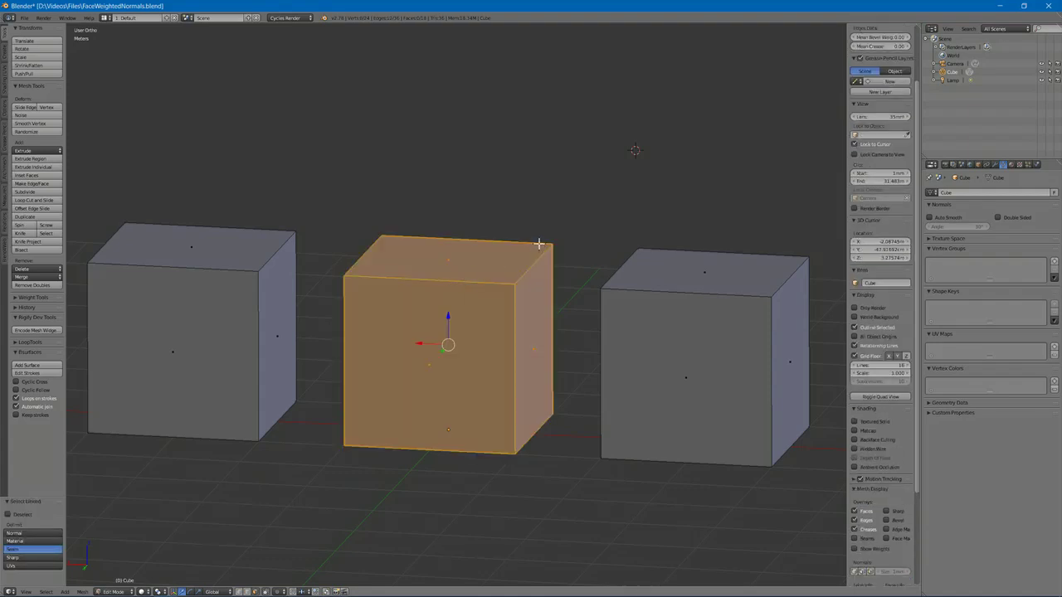
pyautogui.hotkey('ctrl', 'b')
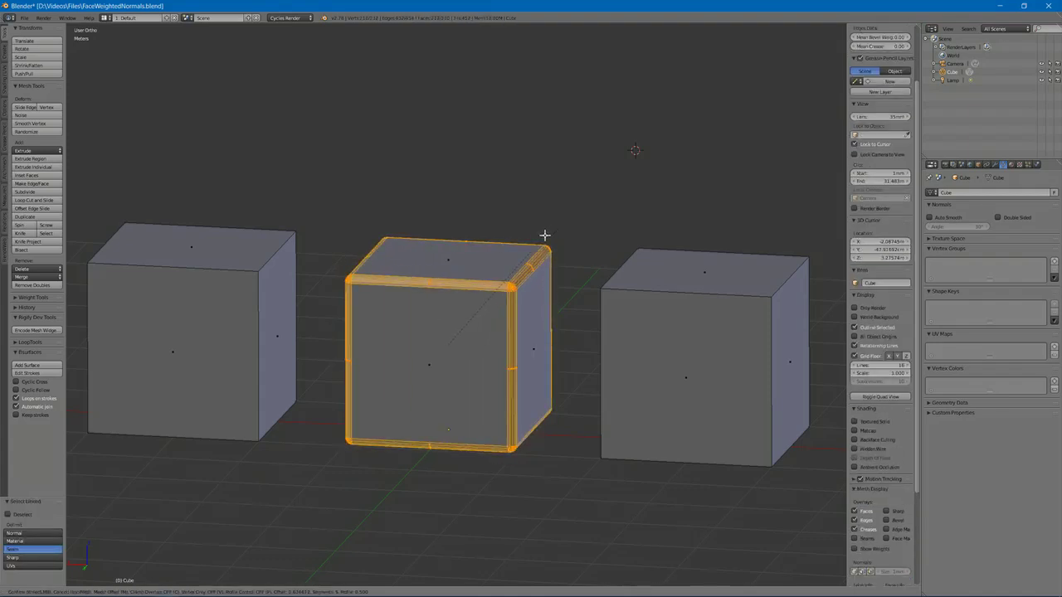
pyautogui.click(544, 242)
pyautogui.click(4, 104)
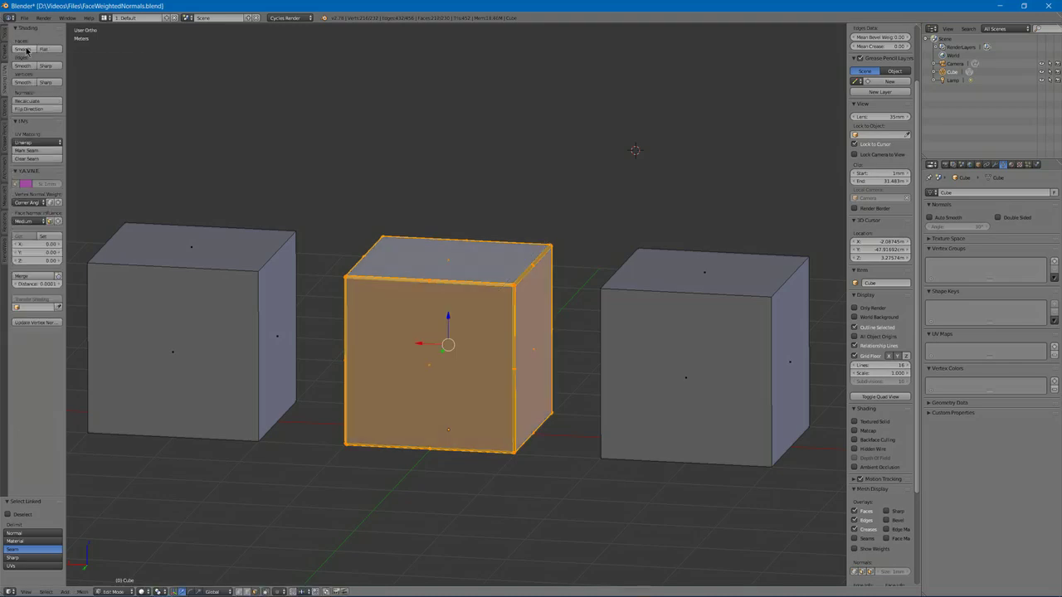
pyautogui.click(26, 49)
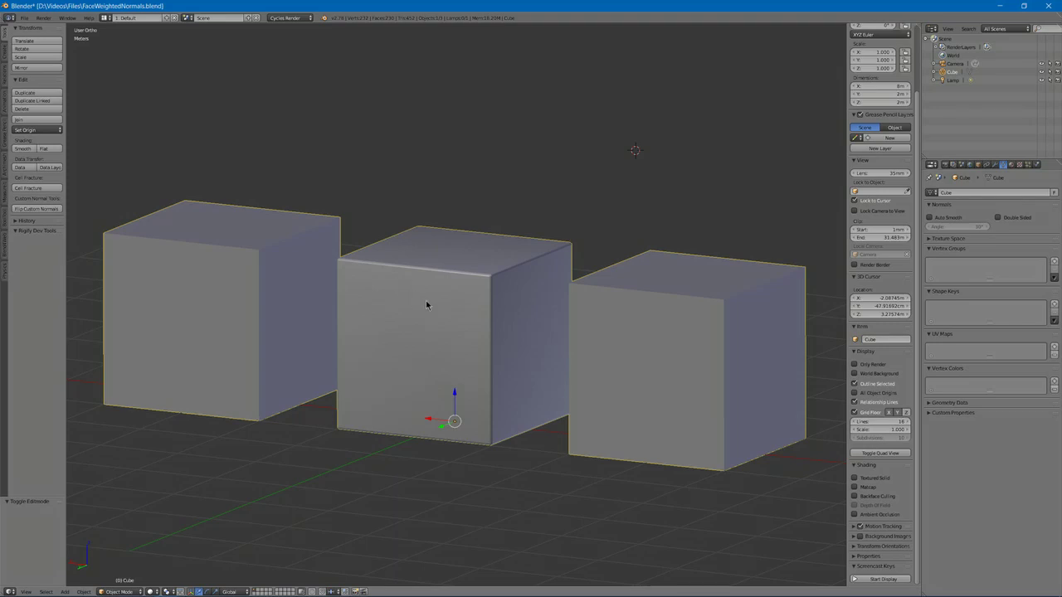
# Re-select the middle cube in Edit Mode and orbit to view its narrow bevelled edges
pyautogui.press('Tab')
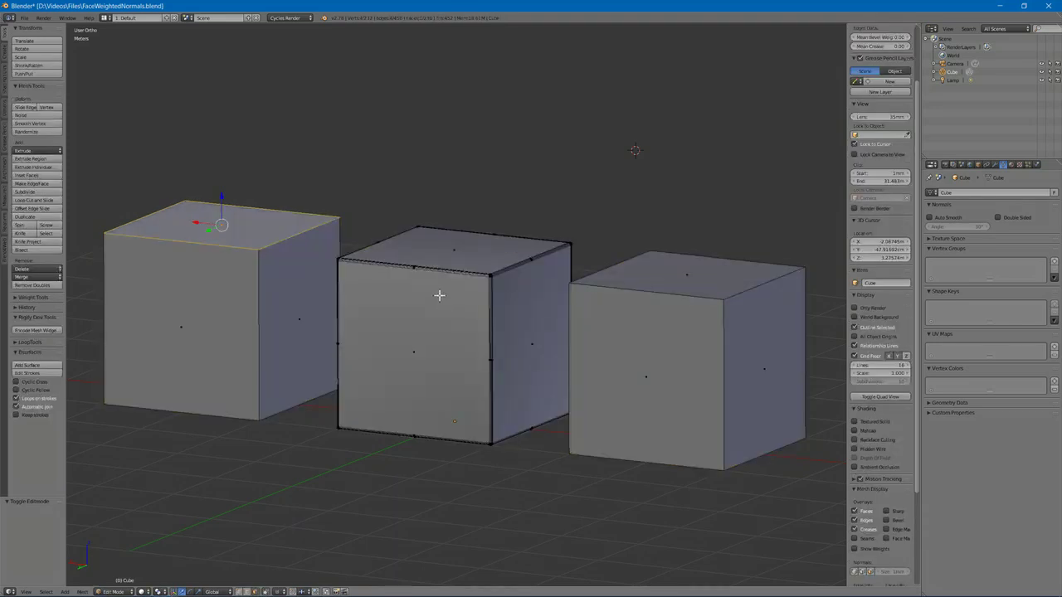
pyautogui.press('a')
pyautogui.press('l')
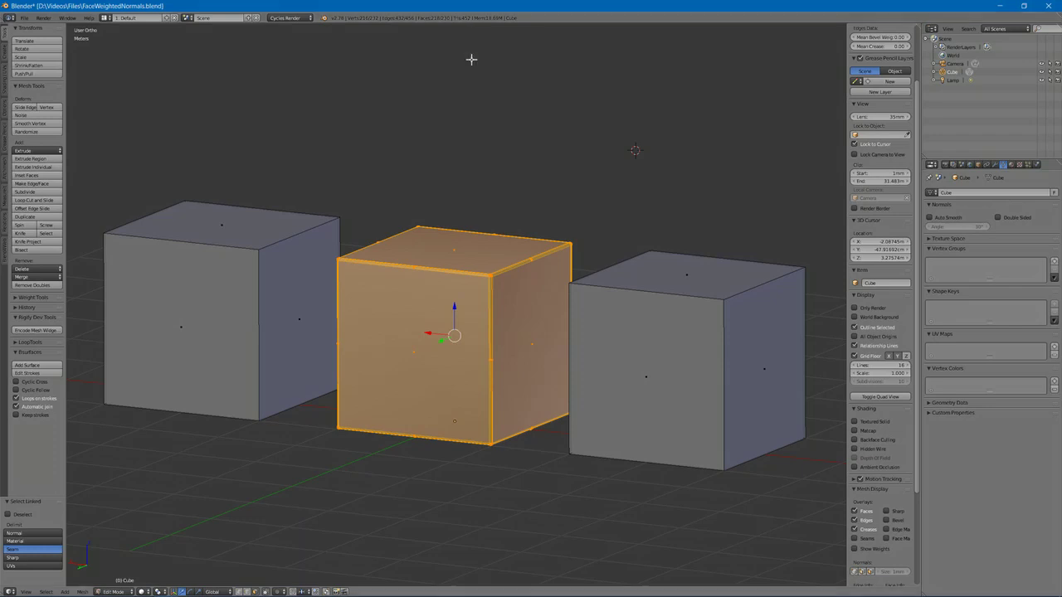
pyautogui.moveTo(562, 391); pyautogui.dragTo(573, 393, button='middle')
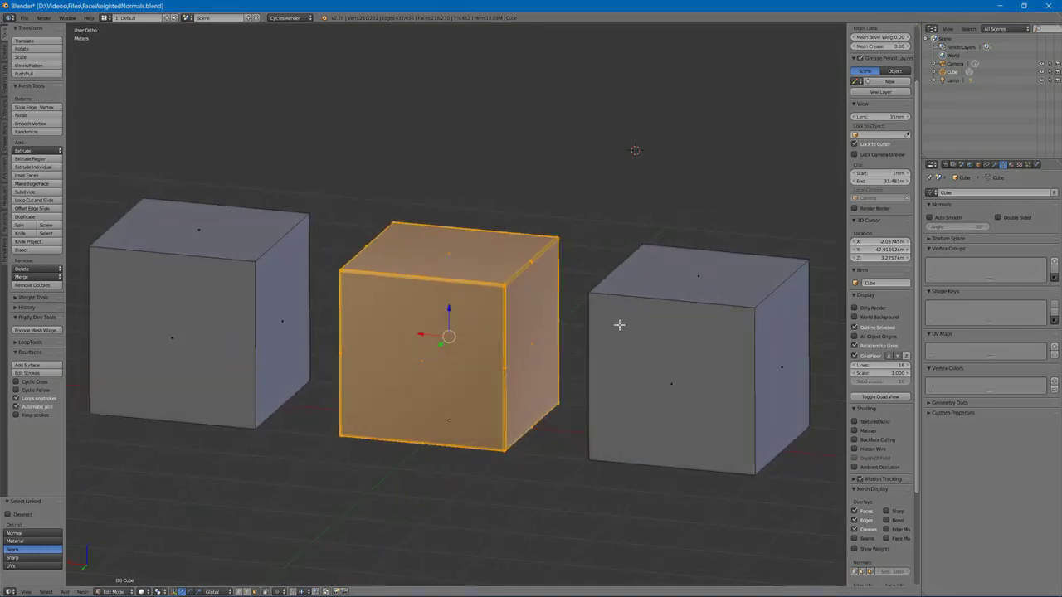
pyautogui.rightClick(661, 372)
pyautogui.press('a')
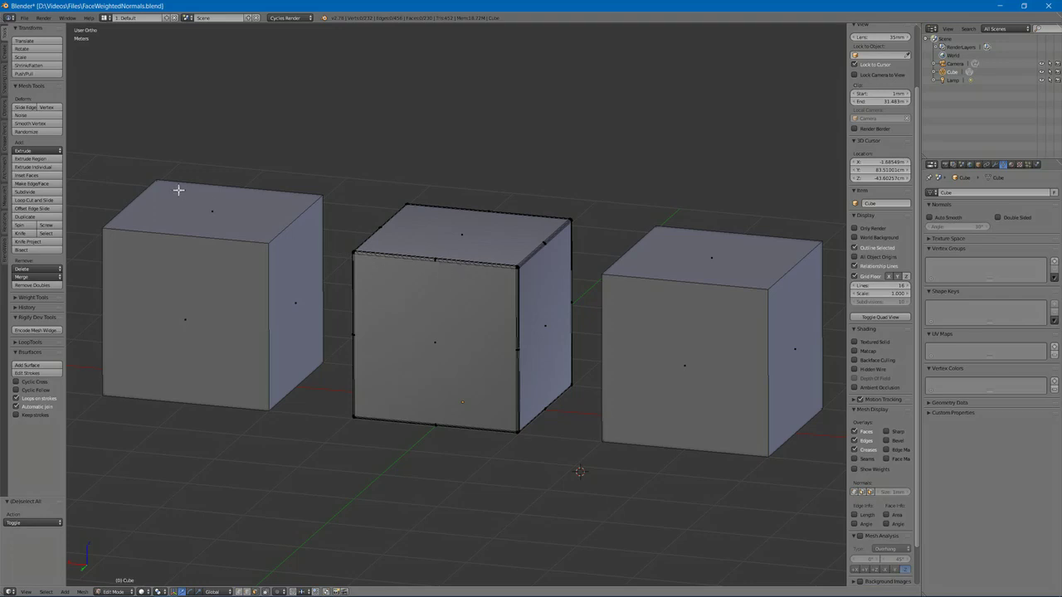
# Bevel the left cube's edges with a narrow single-segment 2.727 bevel and inspect the result
pyautogui.press('l')
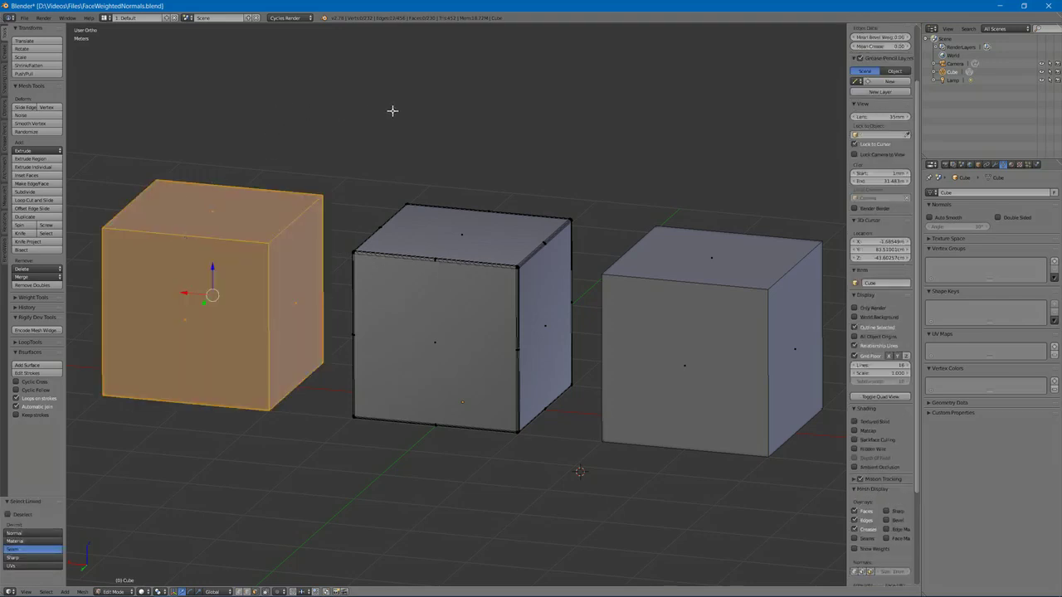
pyautogui.hotkey('ctrl', 'b')
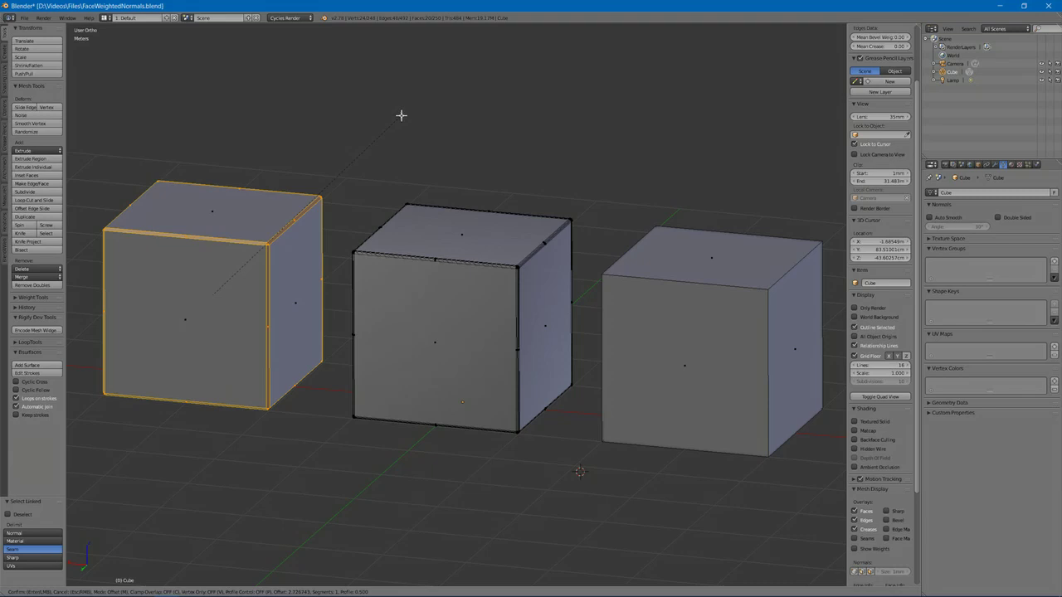
pyautogui.click(401, 115)
pyautogui.moveTo(237, 237); pyautogui.dragTo(261, 232, button='middle')
pyautogui.scroll(3, 208, 195)
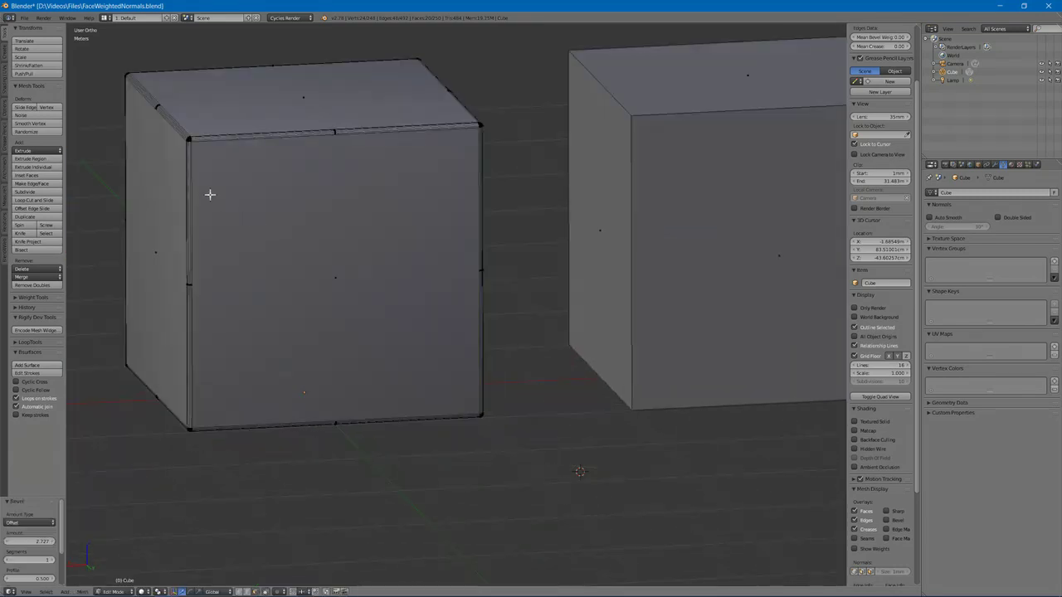
pyautogui.scroll(-2, 208, 195)
pyautogui.moveTo(207, 193); pyautogui.dragTo(130, 218, button='middle')
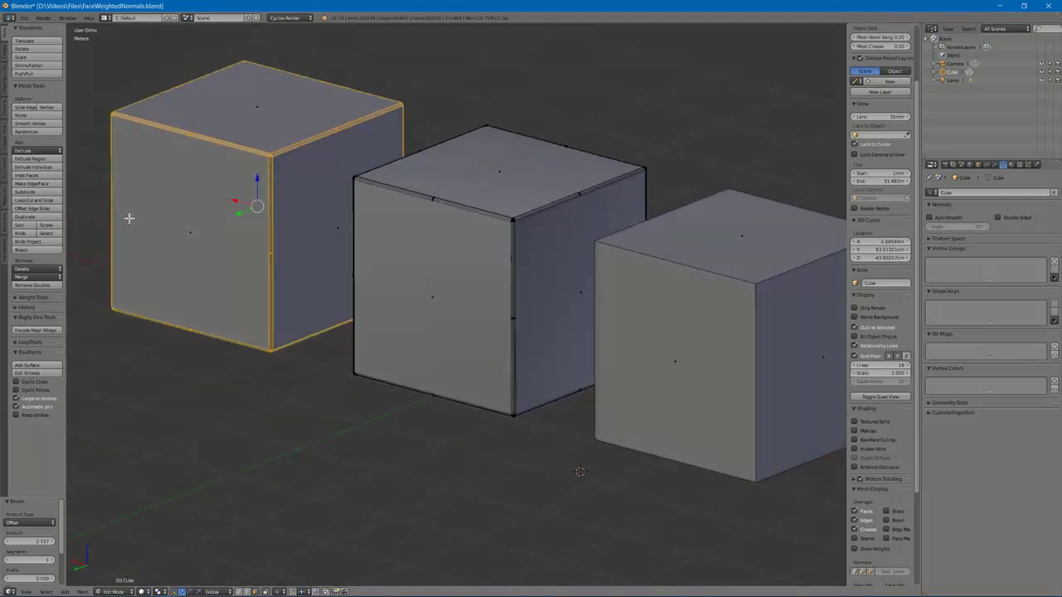
pyautogui.scroll(2, 131, 219)
pyautogui.keyDown('shift'); pyautogui.moveTo(181, 192); pyautogui.dragTo(336, 223, button='middle'); pyautogui.keyUp('shift')
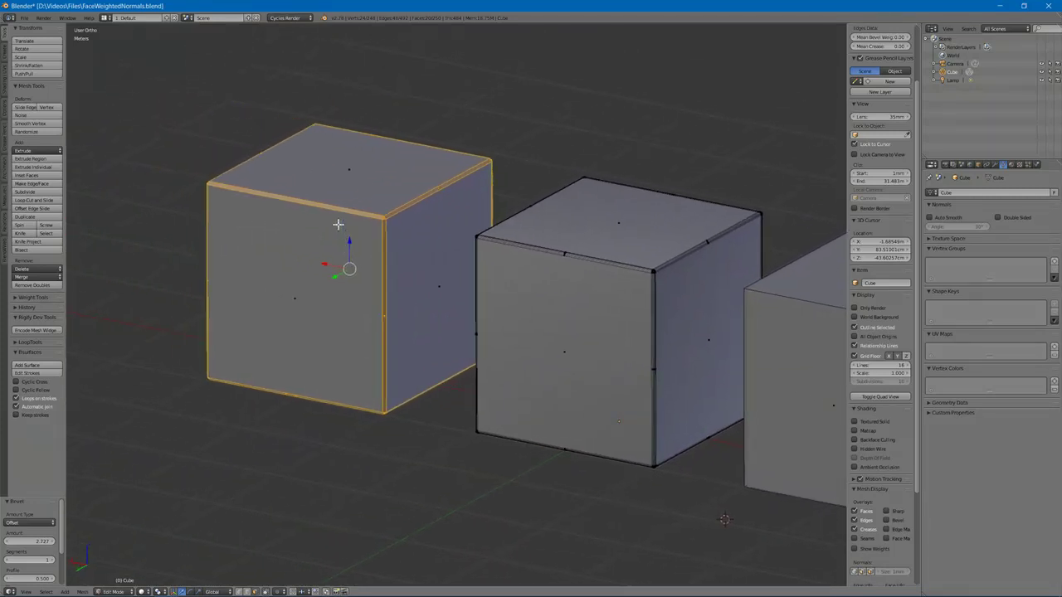
# Select the left cube, activate the Blend4Web Normal Editor with auto smooth, and show 10 cm normals
pyautogui.press('a')
pyautogui.press('l')
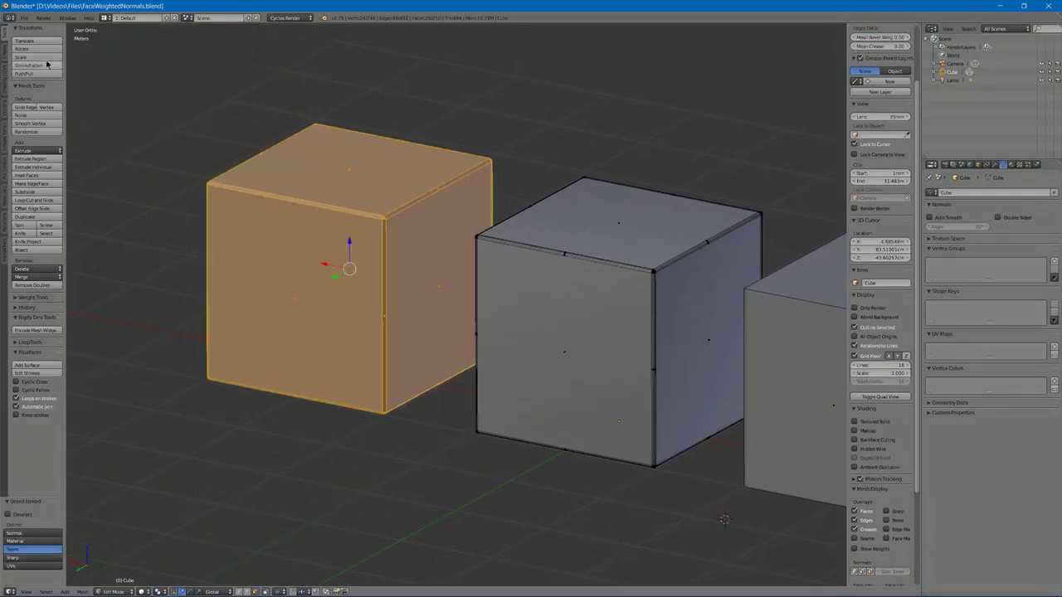
pyautogui.click(6, 251)
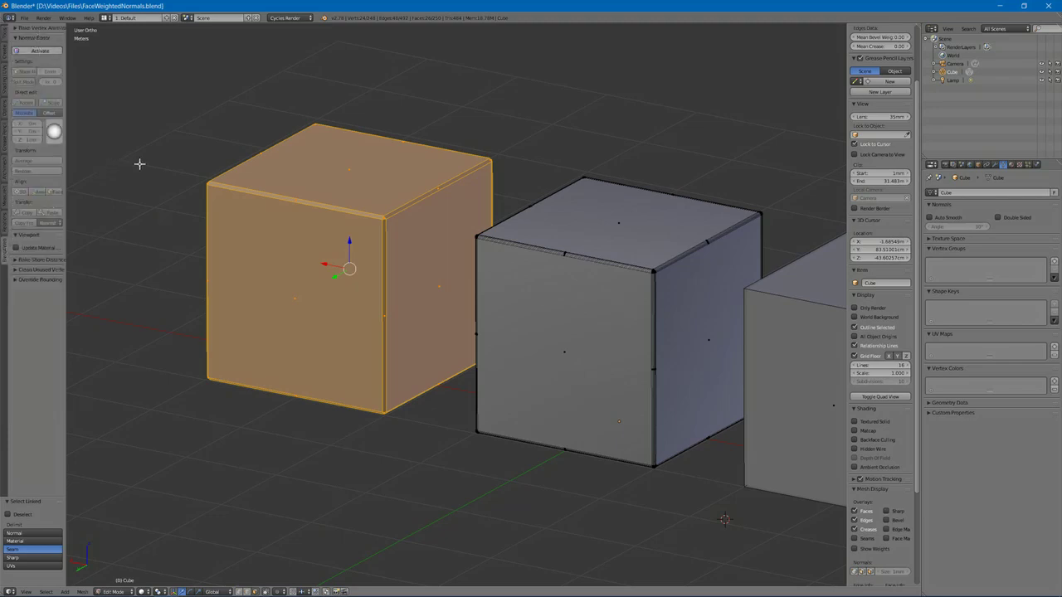
pyautogui.click(30, 52)
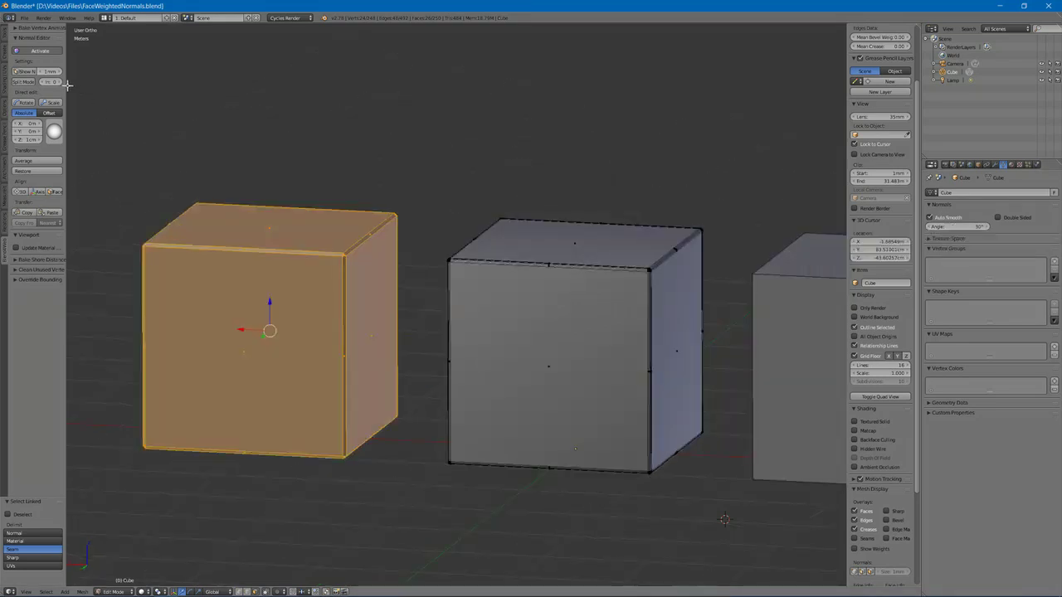
pyautogui.click(25, 72)
pyautogui.moveTo(50, 71); pyautogui.dragTo(302, 77)
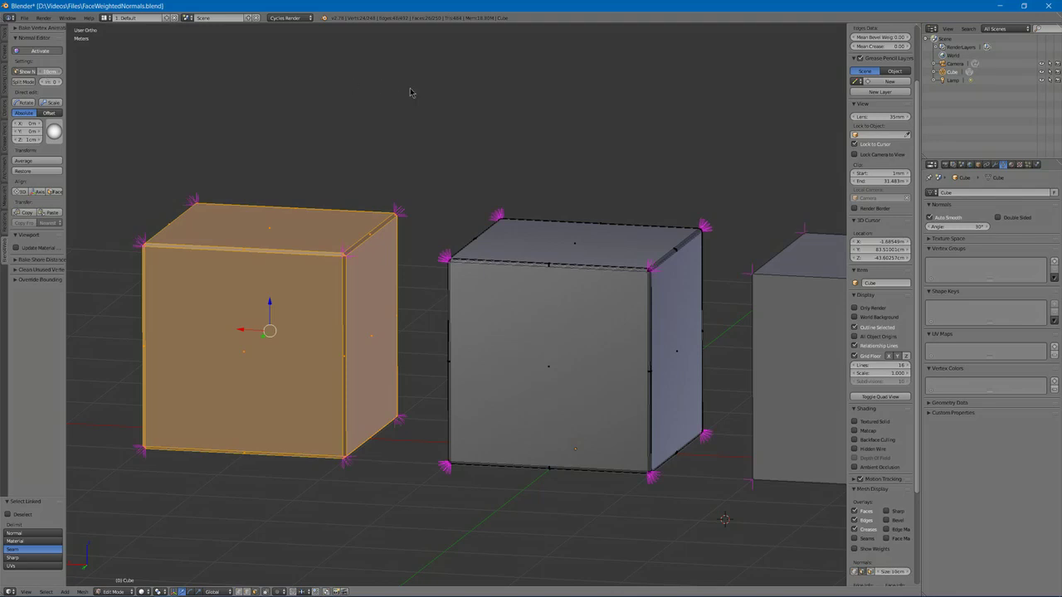
# Restore the left cube's custom normals to their defaults
pyautogui.moveTo(341, 211); pyautogui.dragTo(328, 249, button='middle')
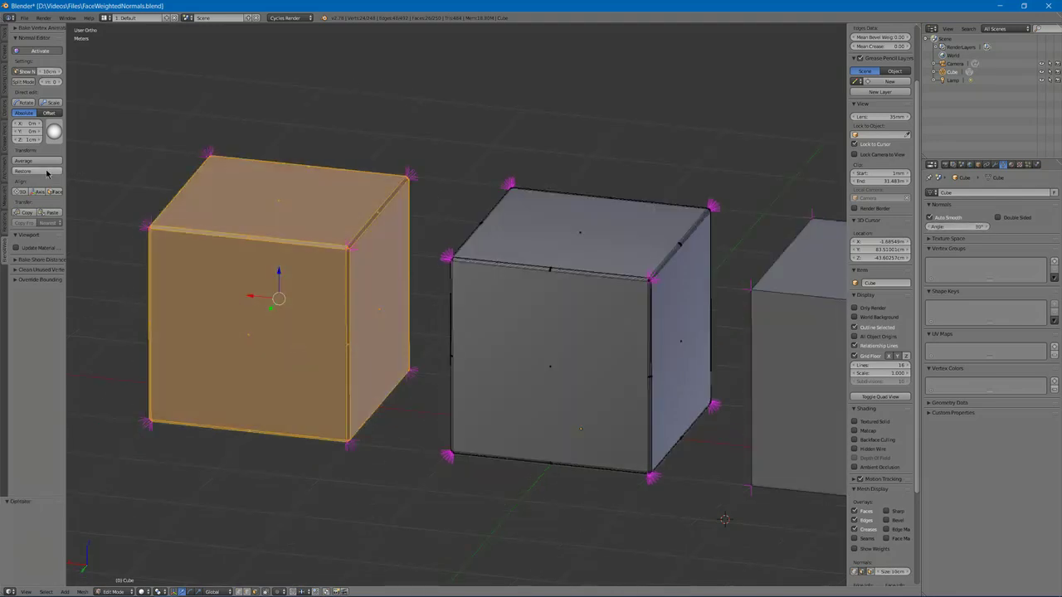
pyautogui.click(41, 171)
pyautogui.moveTo(265, 236); pyautogui.dragTo(303, 271, button='middle')
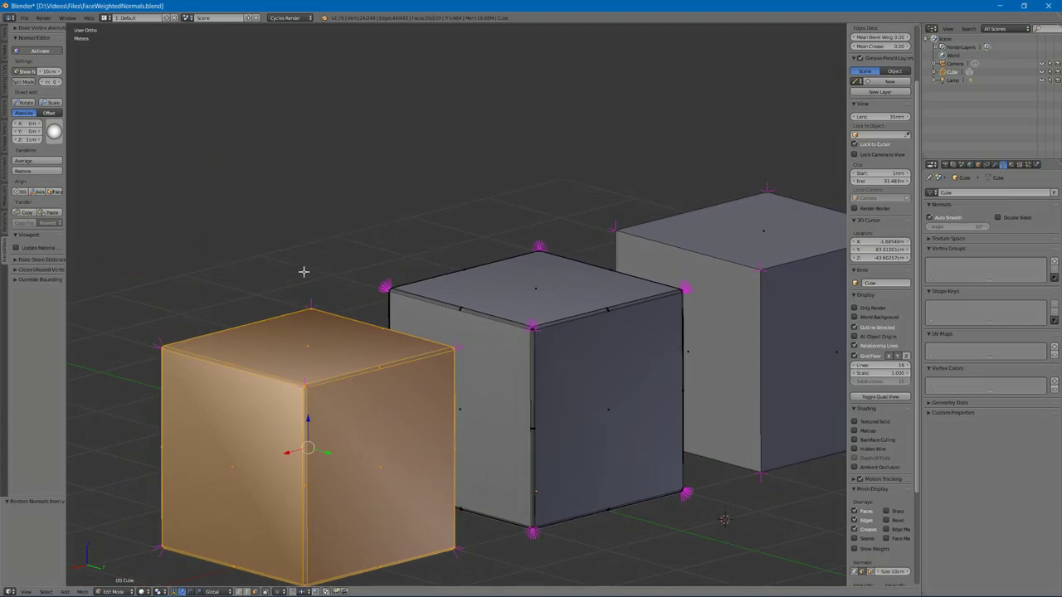
pyautogui.keyDown('shift'); pyautogui.moveTo(331, 359); pyautogui.dragTo(404, 226, button='middle'); pyautogui.keyUp('shift')
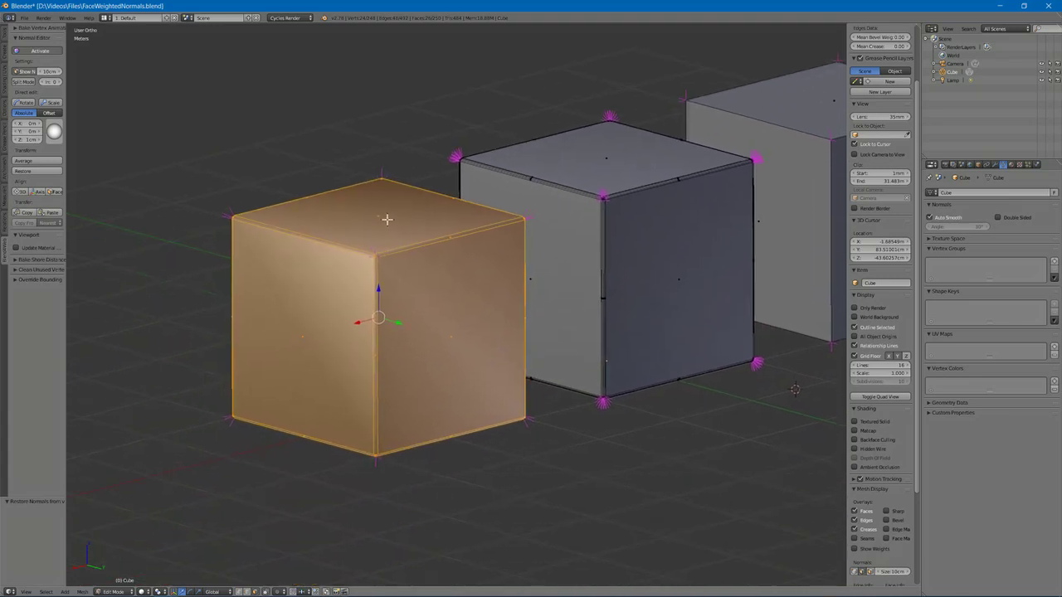
# Select the left cube's top and side faces, orbiting around to reach each one
pyautogui.rightClick(378, 216)
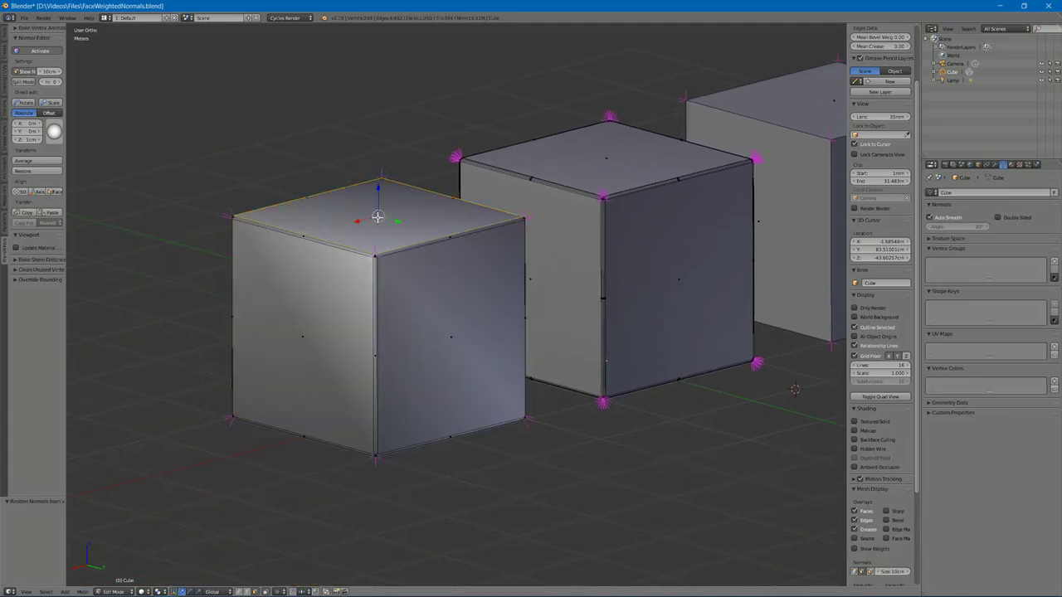
pyautogui.keyDown('shift'); pyautogui.rightClick(415, 292); pyautogui.keyUp('shift')
pyautogui.keyDown('shift'); pyautogui.rightClick(366, 306); pyautogui.keyUp('shift')
pyautogui.moveTo(373, 300); pyautogui.dragTo(376, 278, button='middle')
pyautogui.keyDown('shift'); pyautogui.rightClick(425, 180); pyautogui.keyUp('shift')
pyautogui.moveTo(411, 237); pyautogui.dragTo(443, 155, button='middle')
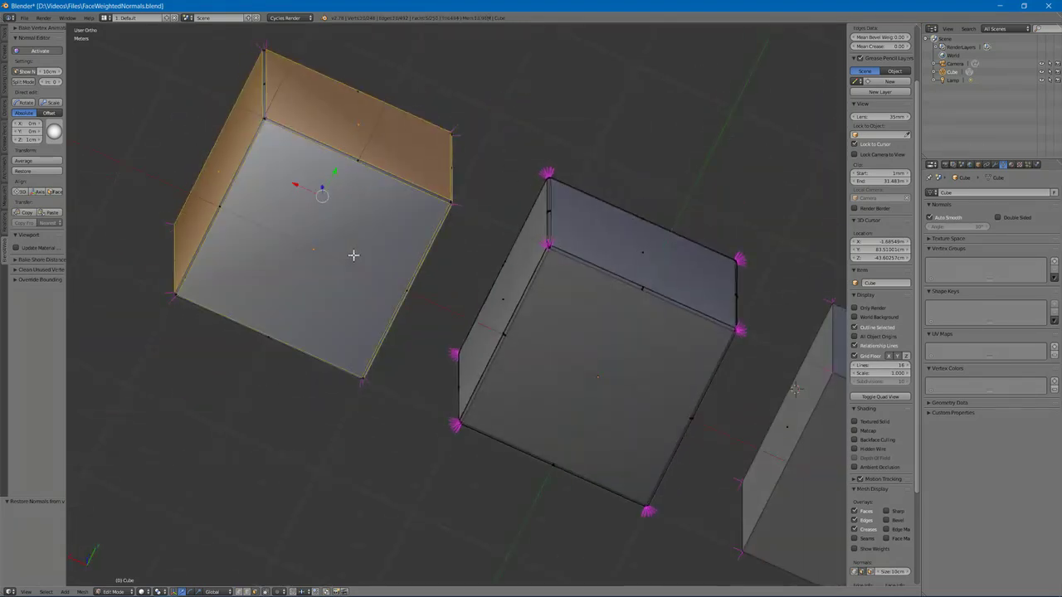
pyautogui.moveTo(351, 256); pyautogui.dragTo(564, 201, button='middle')
pyautogui.keyDown('shift'); pyautogui.rightClick(655, 215); pyautogui.keyUp('shift')
# Align the left cube's vertex normals to its faces with the Normal Editor's Align Face
pyautogui.press('Tab')
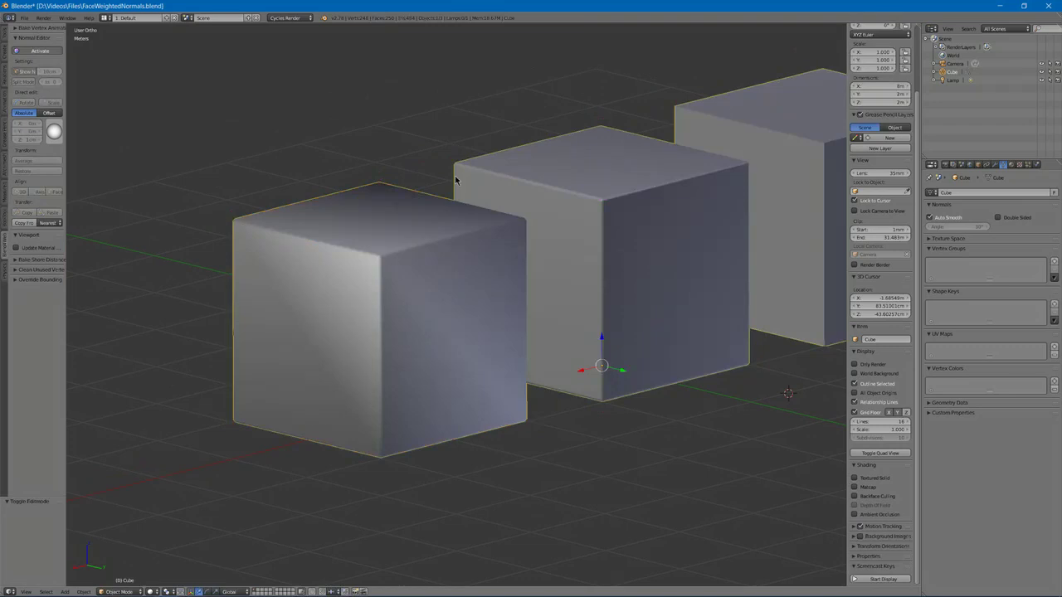
pyautogui.moveTo(456, 183); pyautogui.dragTo(235, 146, button='middle')
pyautogui.press('Tab')
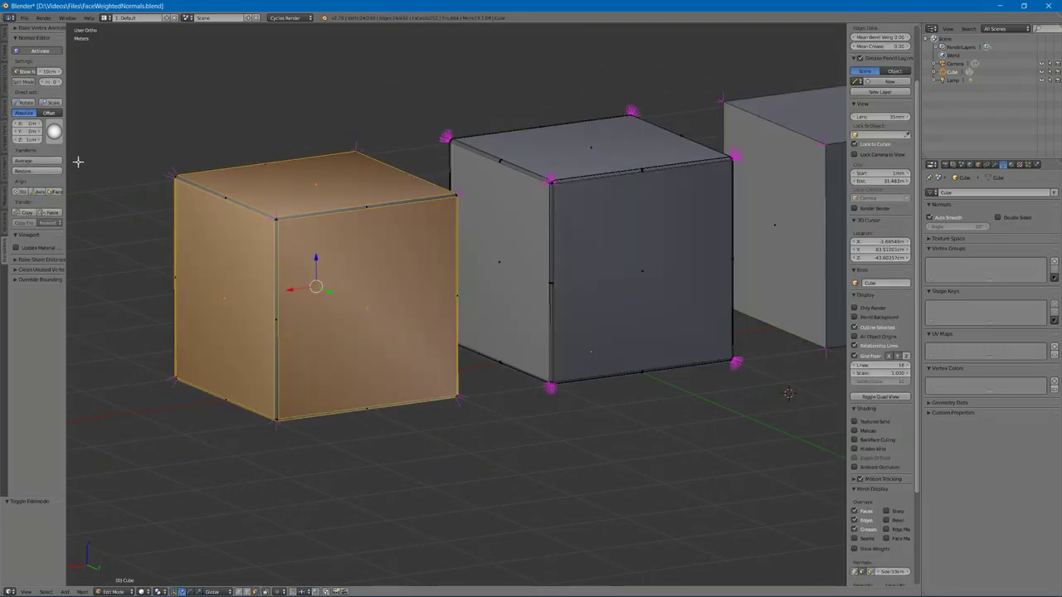
pyautogui.click(54, 192)
pyautogui.press('Tab')
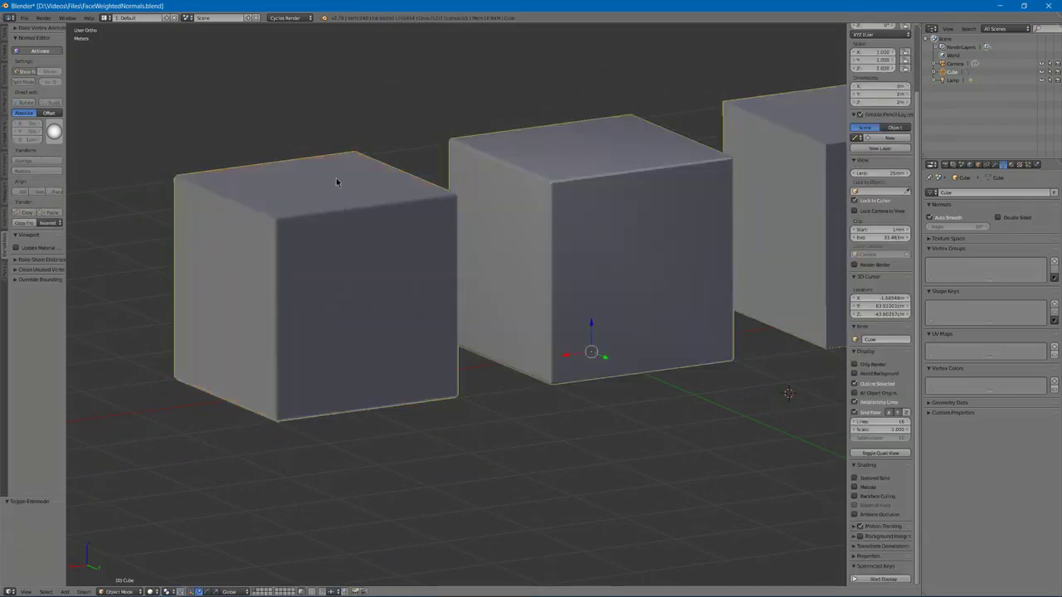
pyautogui.press('Tab')
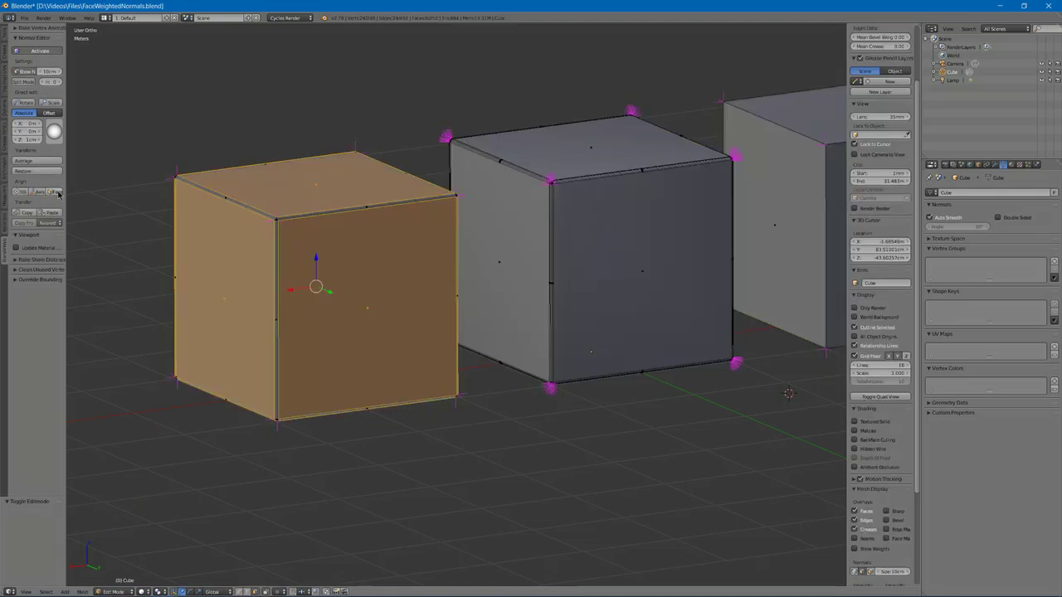
# Orbit the cubes, then switch from the rendered preview back to solid matcap shading
pyautogui.moveTo(297, 177); pyautogui.dragTo(257, 159, button='middle')
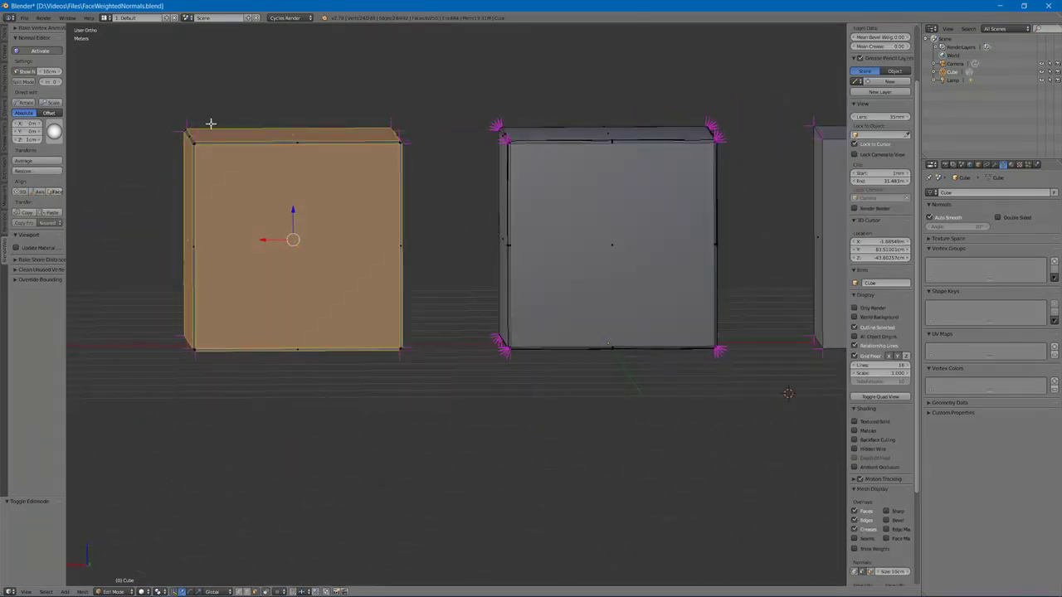
pyautogui.moveTo(517, 158); pyautogui.dragTo(540, 220, button='middle')
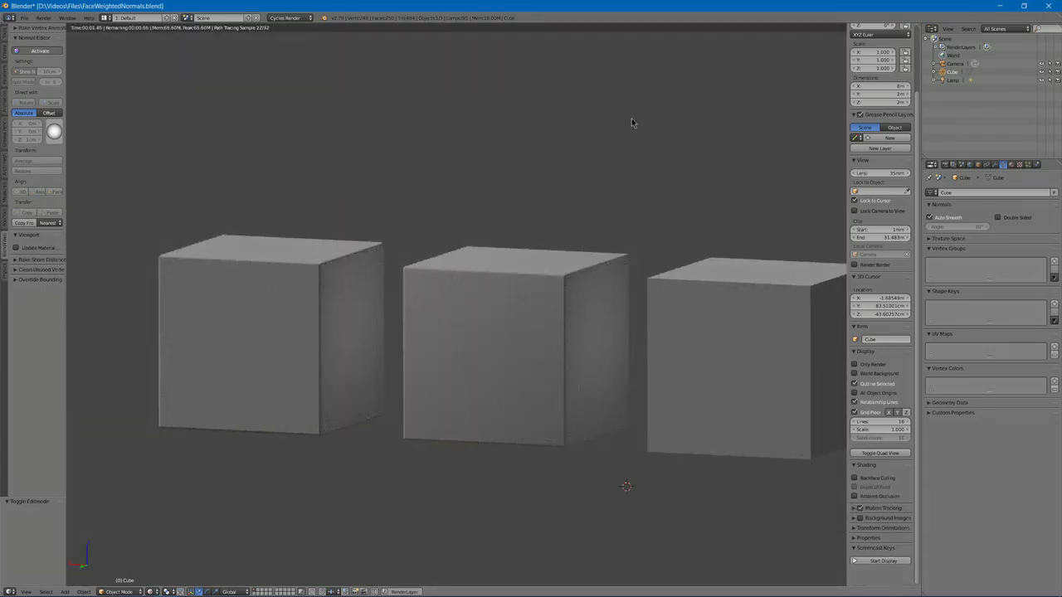
pyautogui.hotkey('shift', 'z')
pyautogui.click(855, 487)
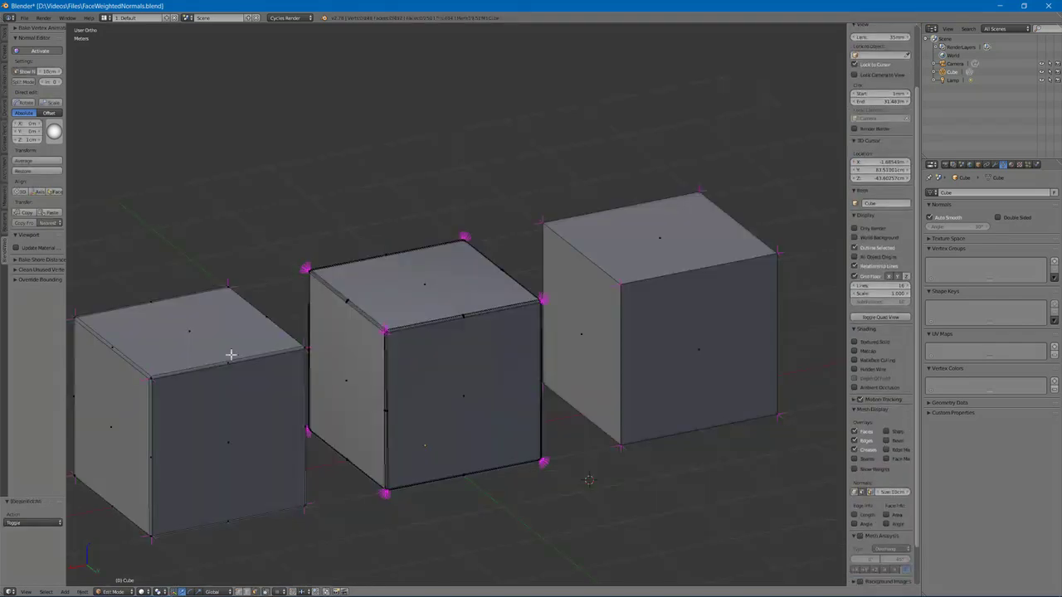
pyautogui.keyDown('shift'); pyautogui.moveTo(161, 335); pyautogui.dragTo(217, 290, button='middle'); pyautogui.keyUp('shift')
pyautogui.moveTo(652, 274); pyautogui.dragTo(505, 277, button='middle')
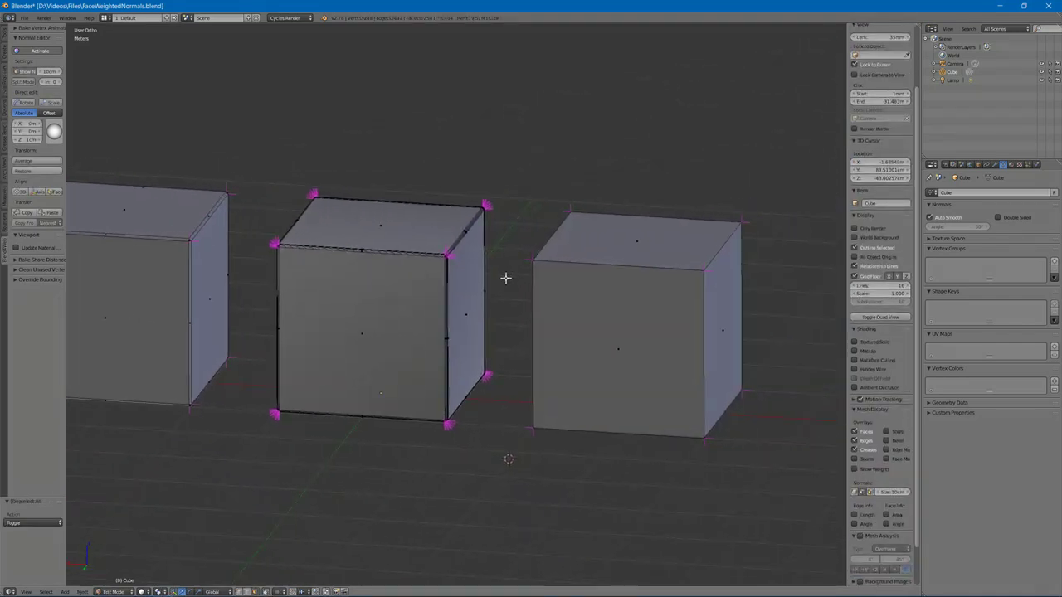
pyautogui.scroll(2, 522, 254)
pyautogui.scroll(2, 570, 164)
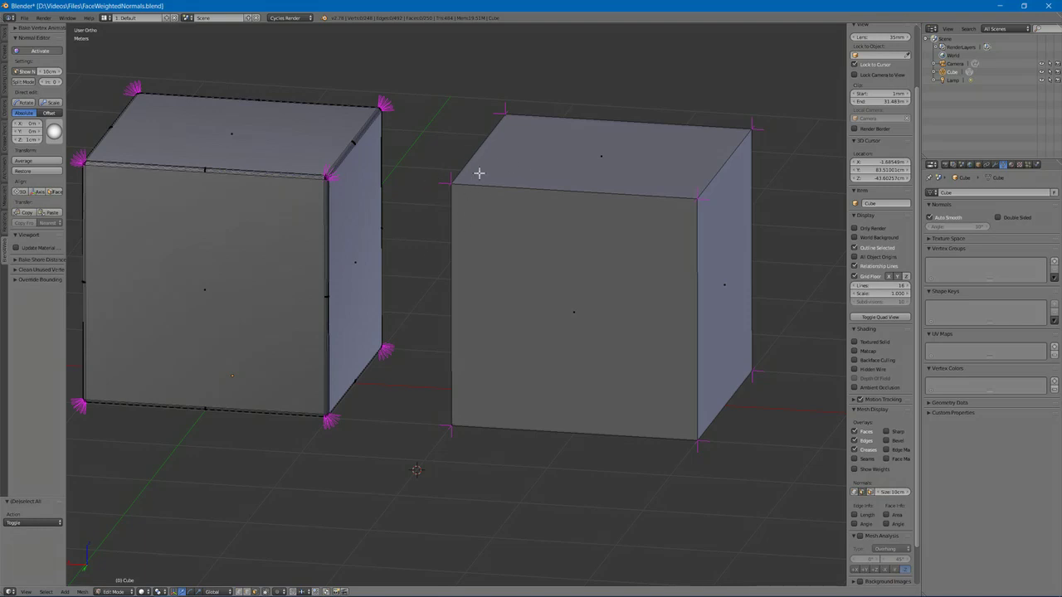
pyautogui.keyDown('shift'); pyautogui.moveTo(450, 180); pyautogui.dragTo(818, 232, button='middle'); pyautogui.keyUp('shift')
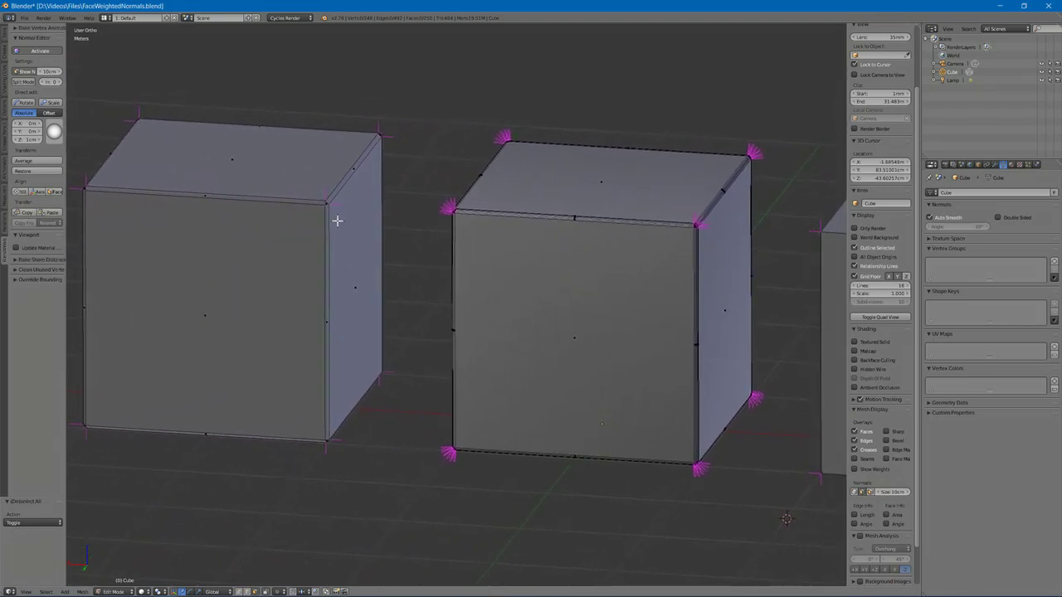
pyautogui.press('KP_Decimal')
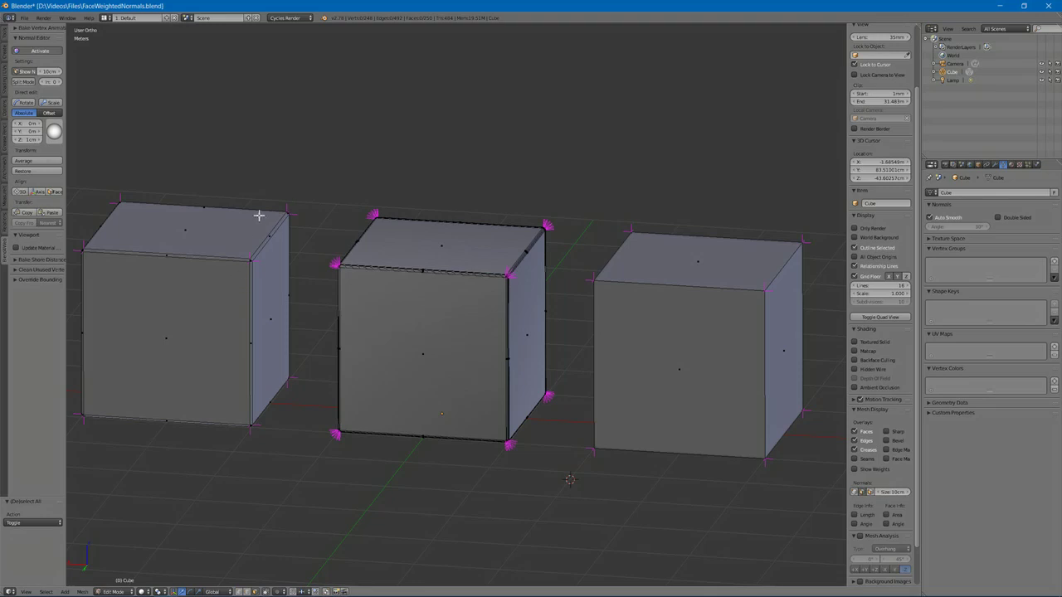
pyautogui.press('Tab')
pyautogui.press('Tab')
pyautogui.moveTo(312, 161); pyautogui.dragTo(315, 102, button='middle')
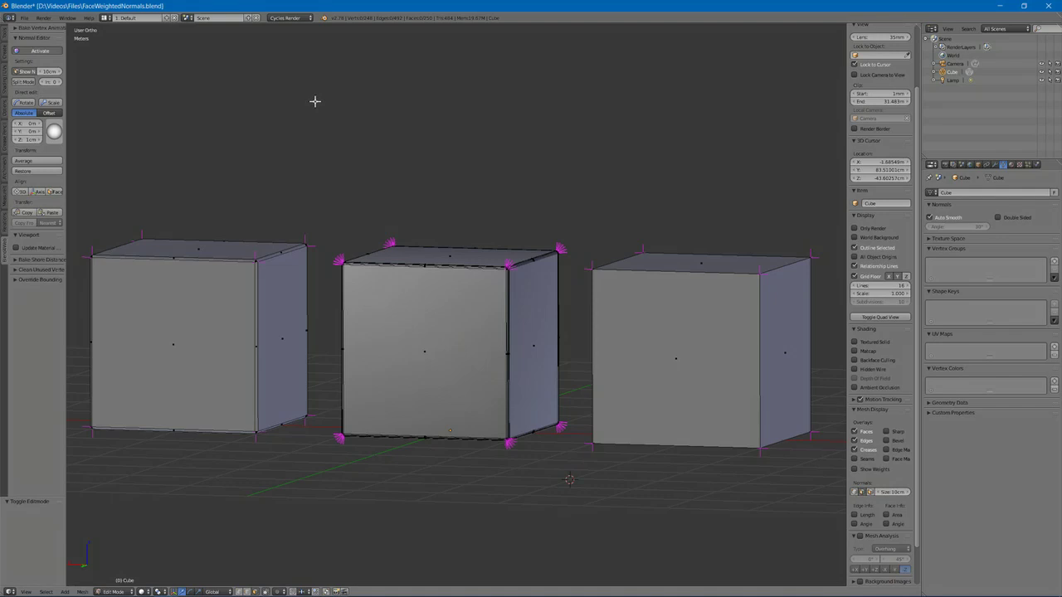
# Leave Edit Mode and start exporting the three-cube mesh from the File menu
pyautogui.press('Tab')
pyautogui.click(24, 17)
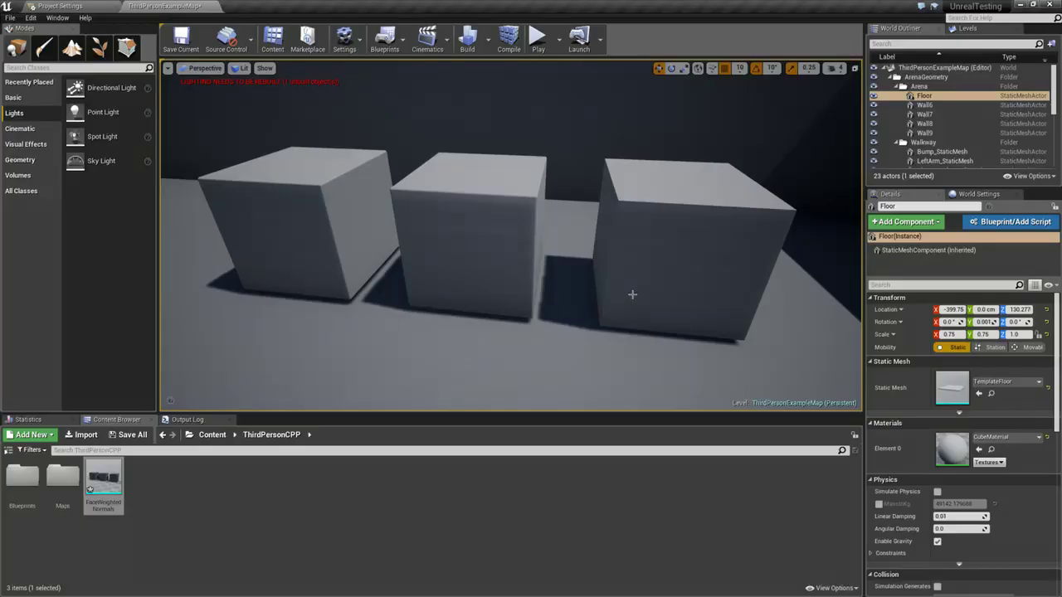